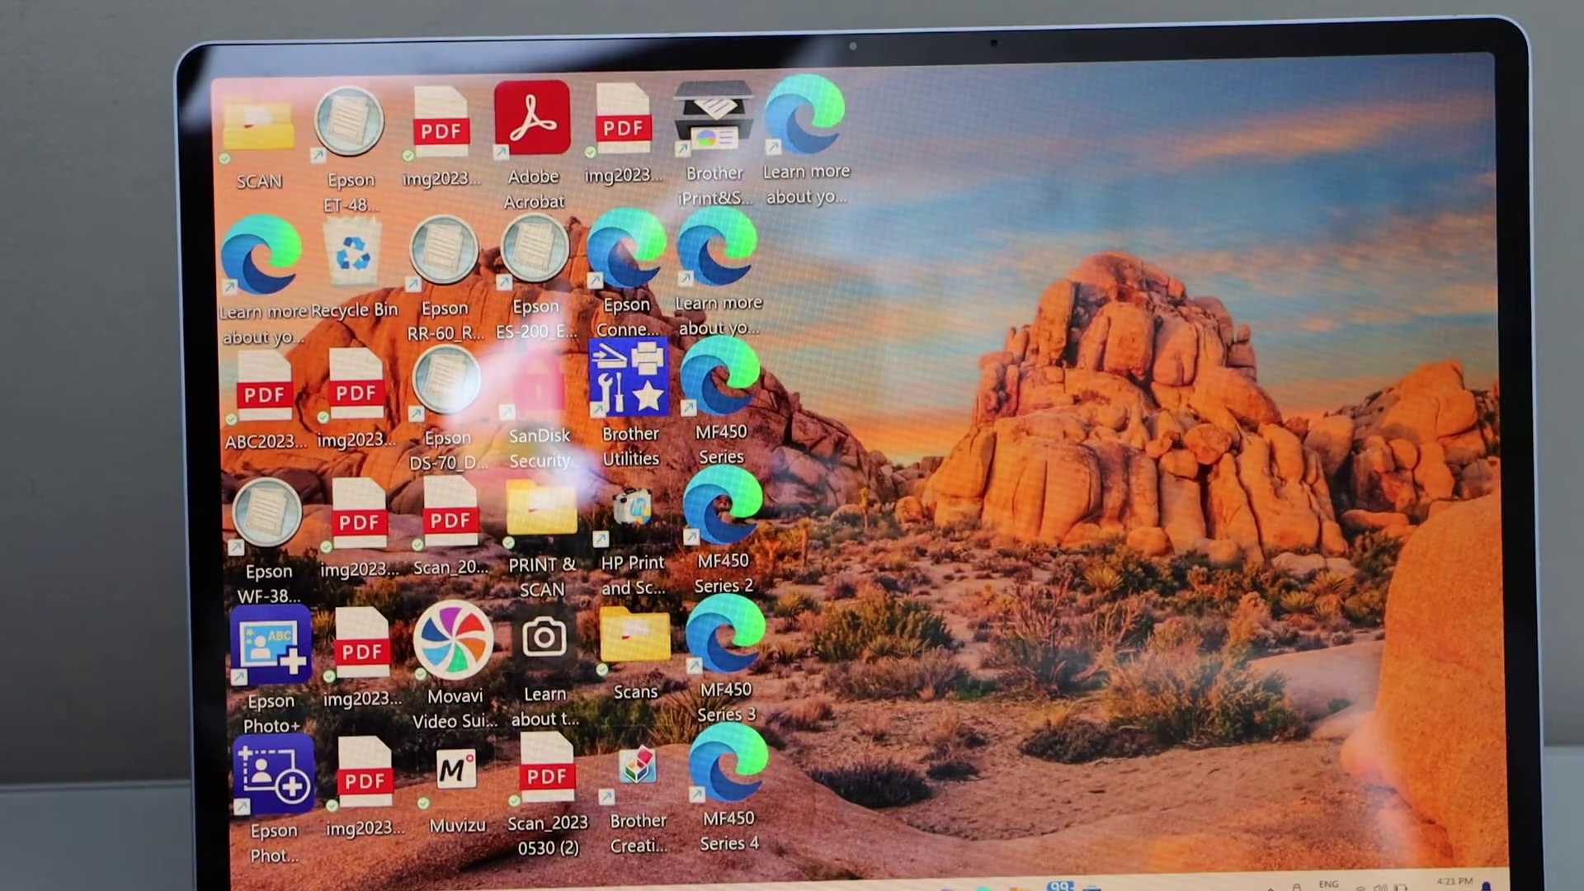
Open Settings and go from Bluetooth & devices to the Printers & scanners page.
key(super)
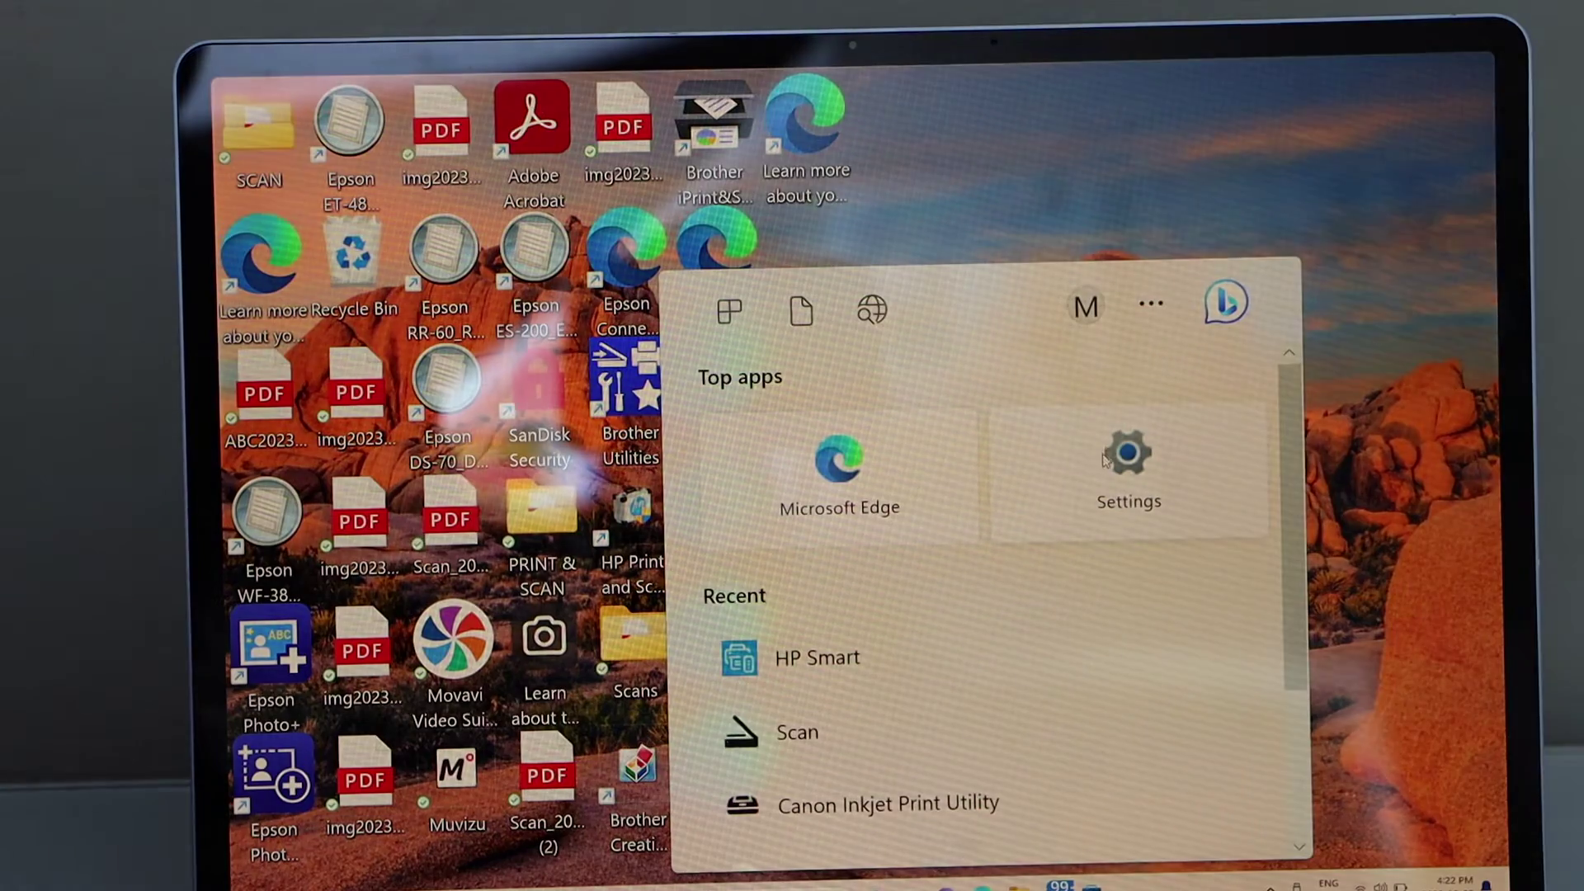
click(1120, 465)
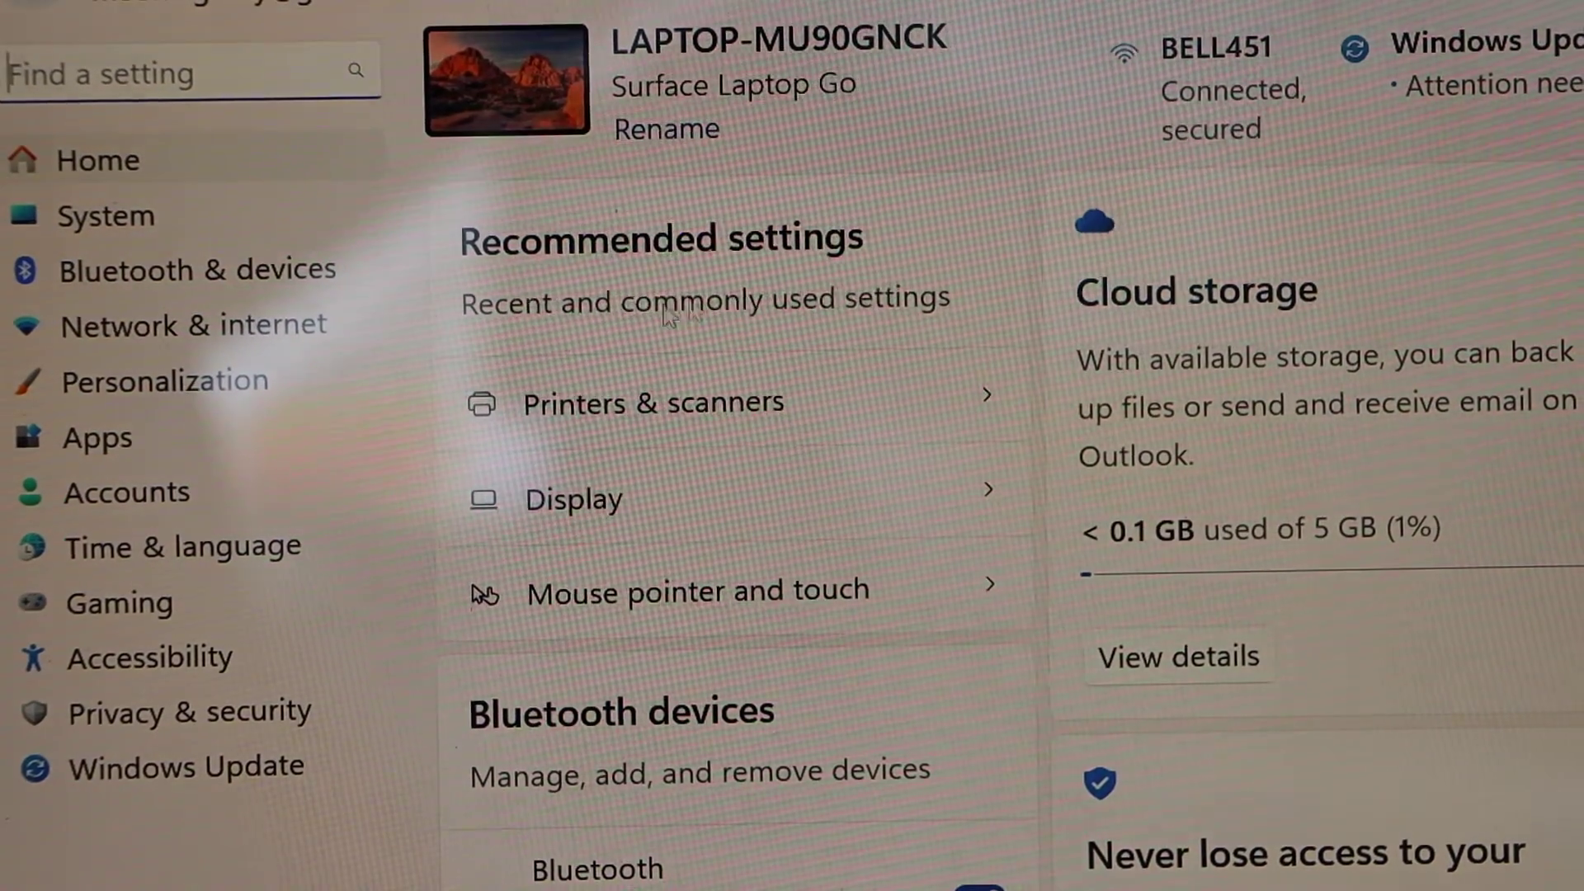
click(242, 270)
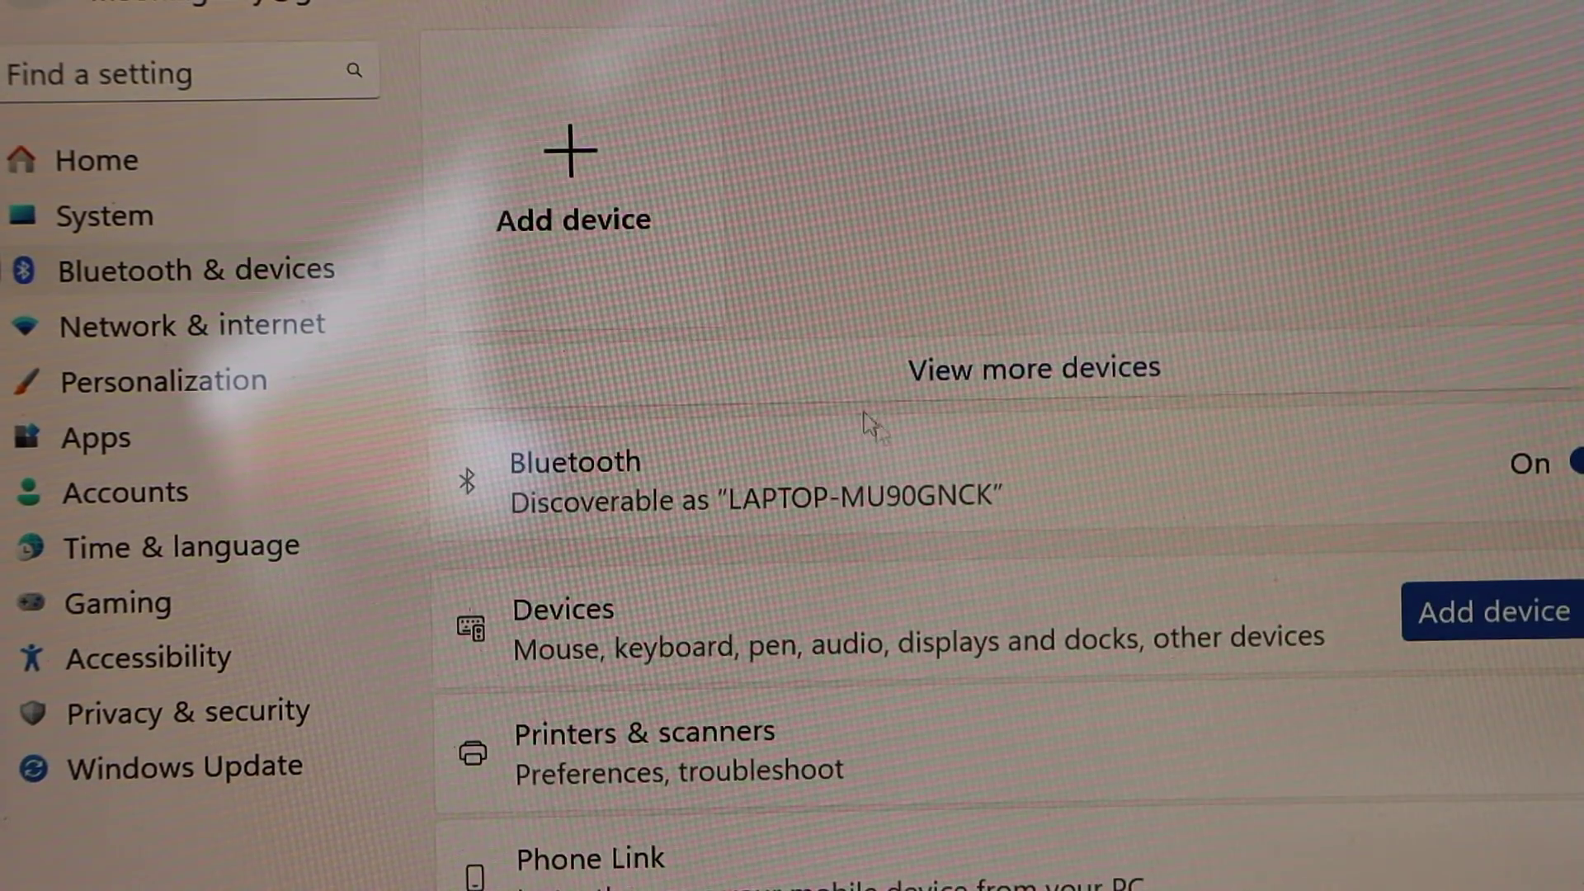
scroll(965, 572, down, 2)
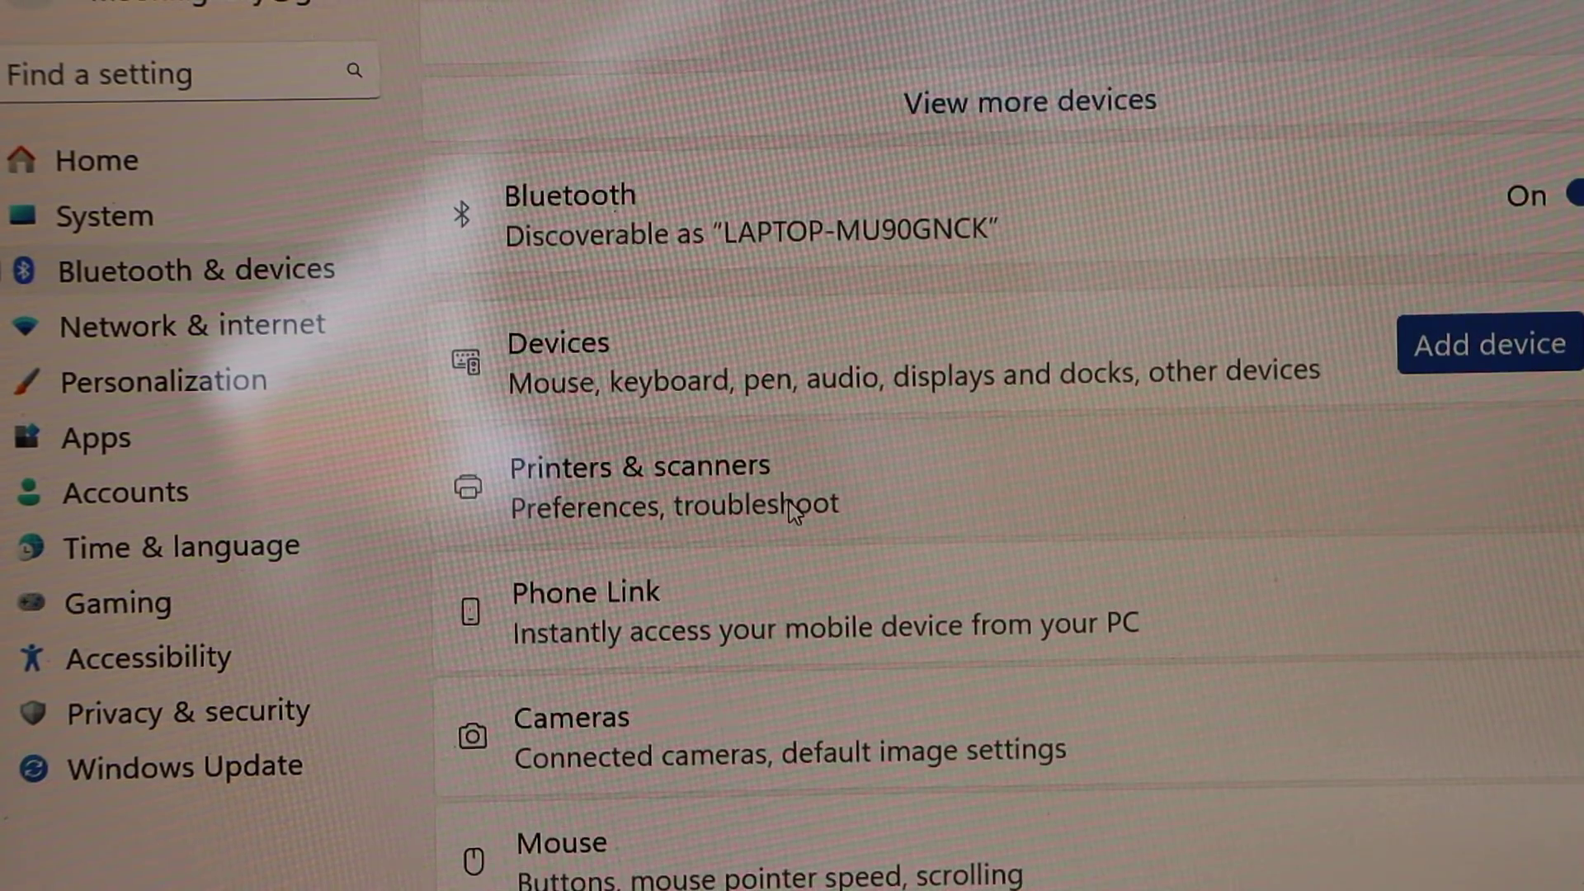
click(792, 510)
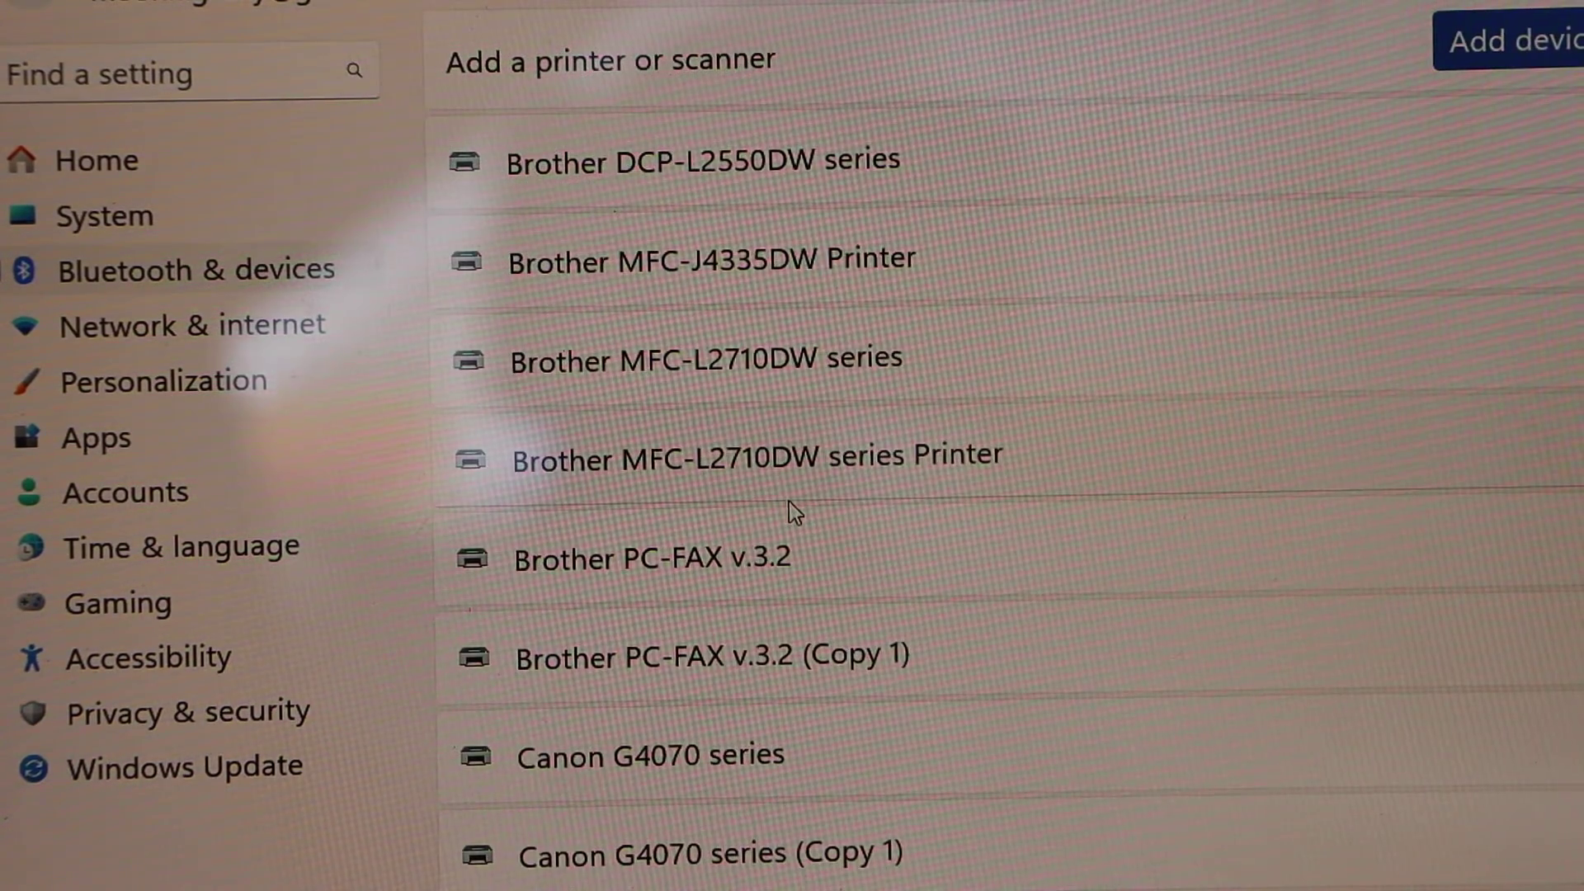
scroll(787, 501, down, 1)
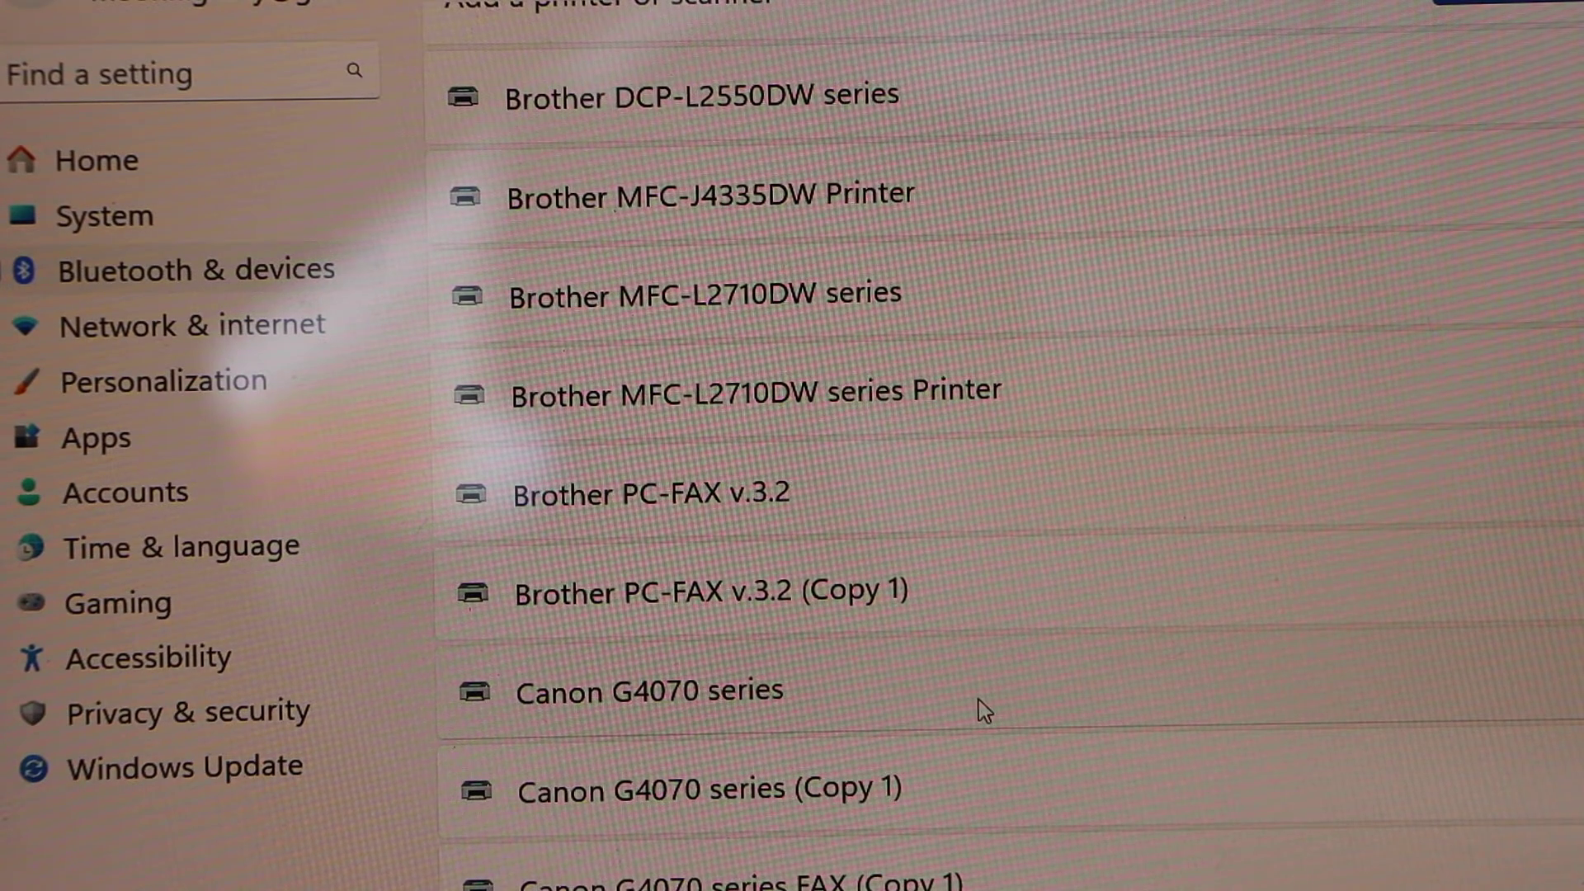
scroll(984, 708, up, 1)
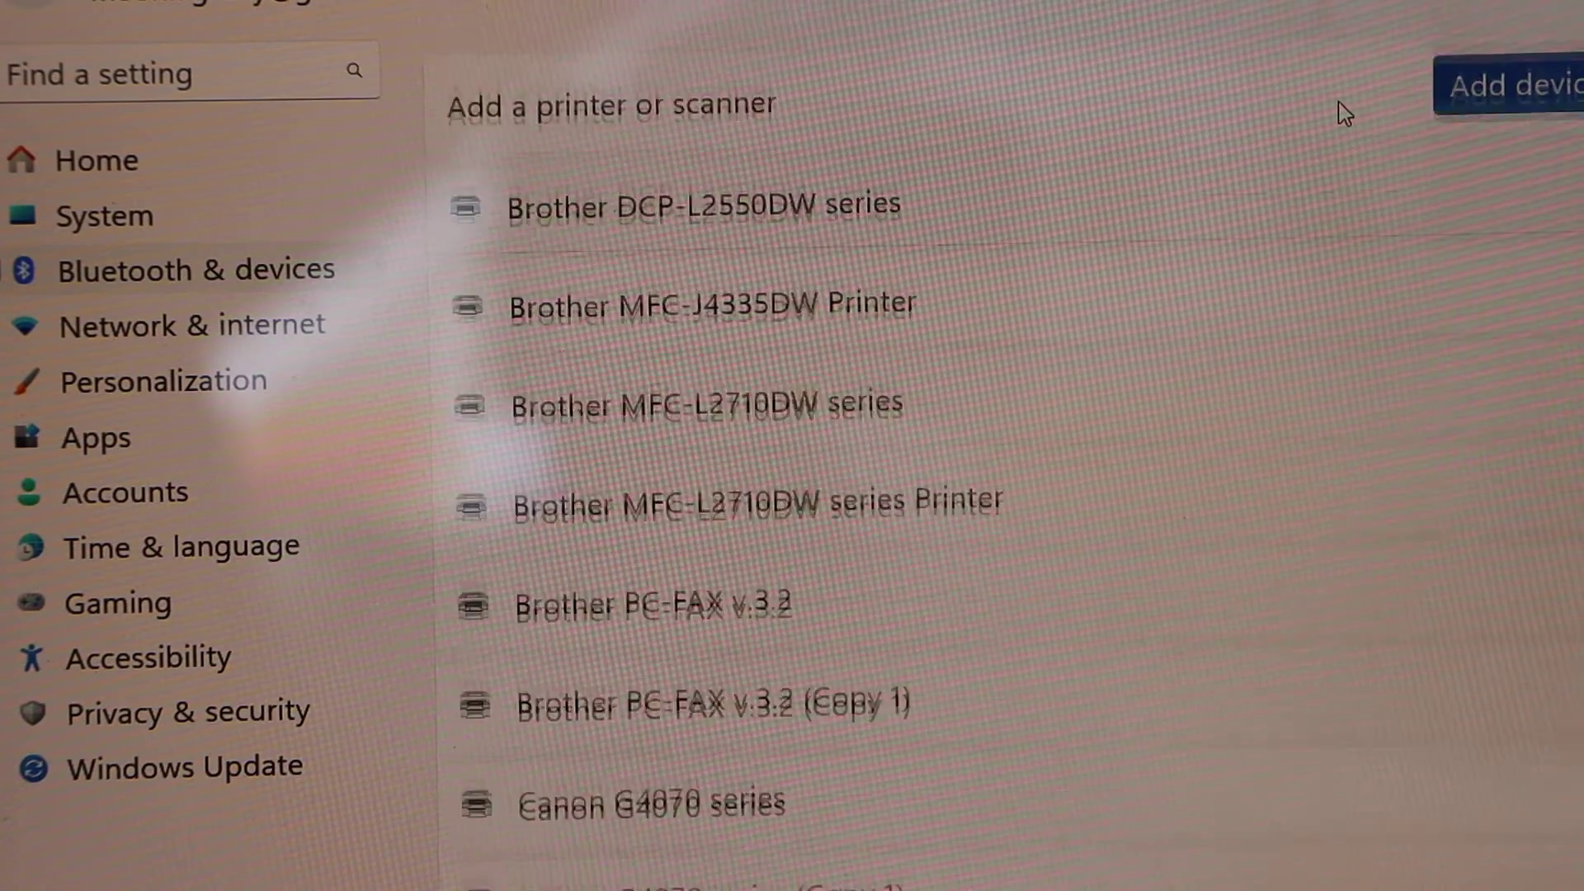
Start a search for a new printer to add on Printers & scanners.
click(1515, 39)
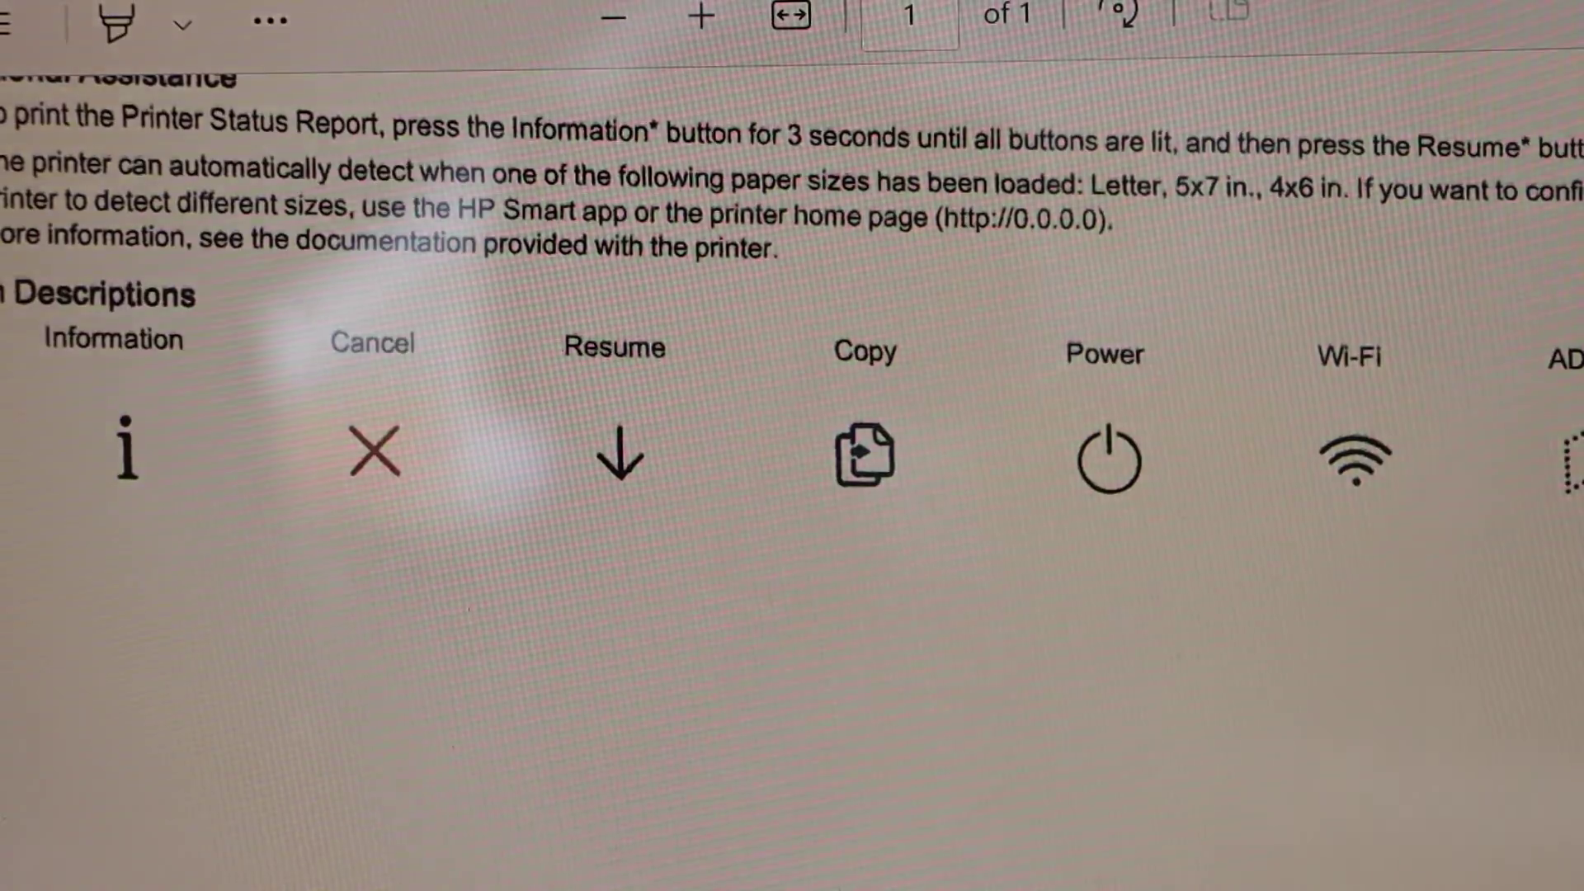
Open Edge's Settings and more menu over the printer-manual PDF with Alt+F.
key(alt+f)
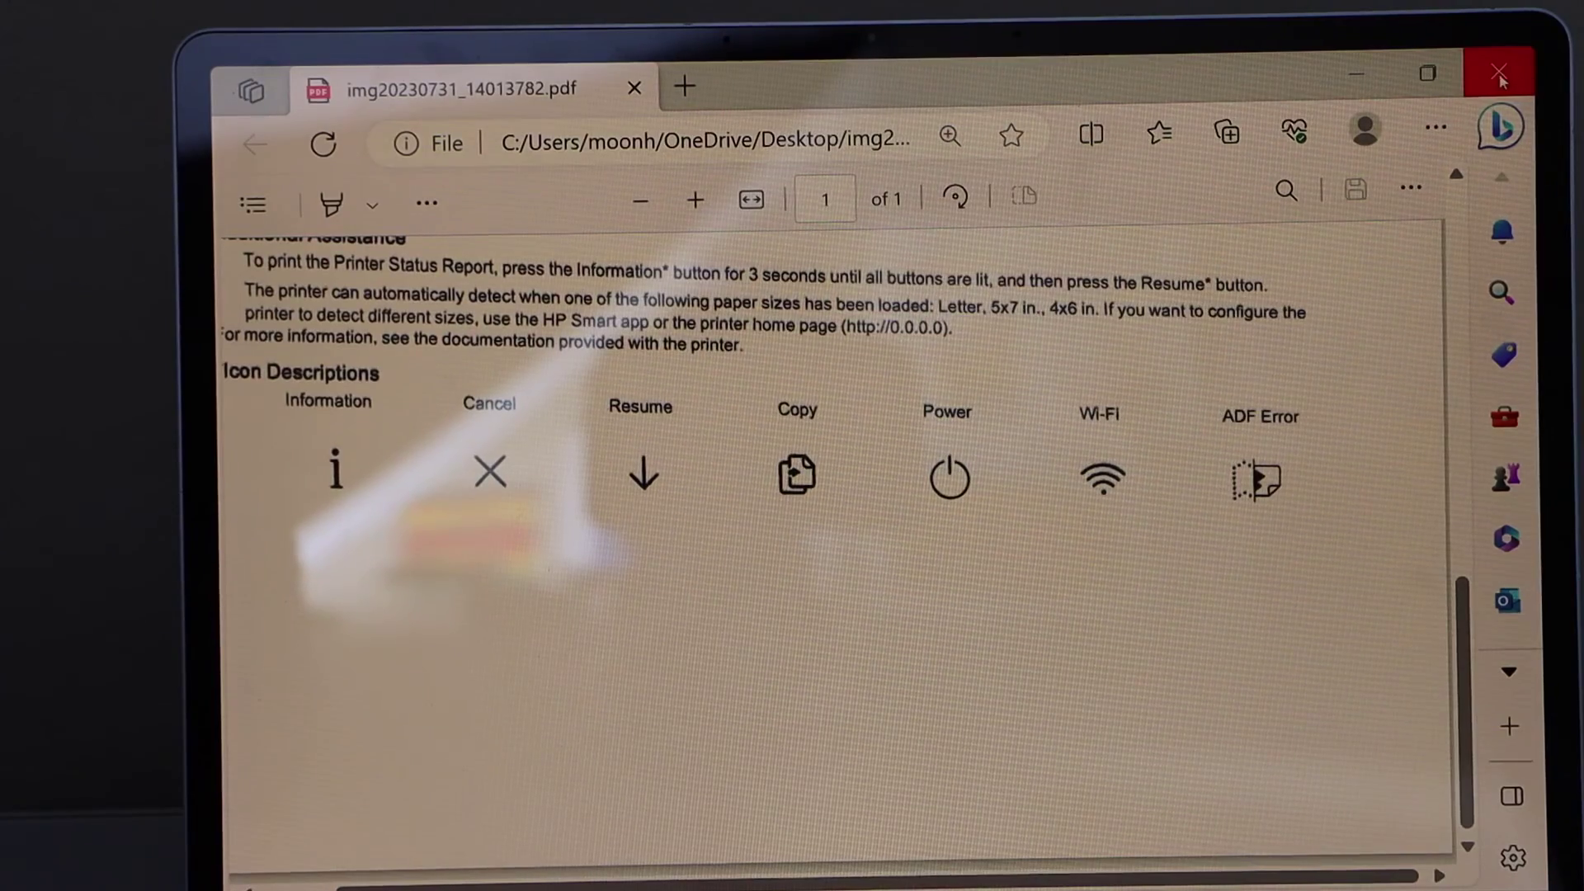
click(1501, 78)
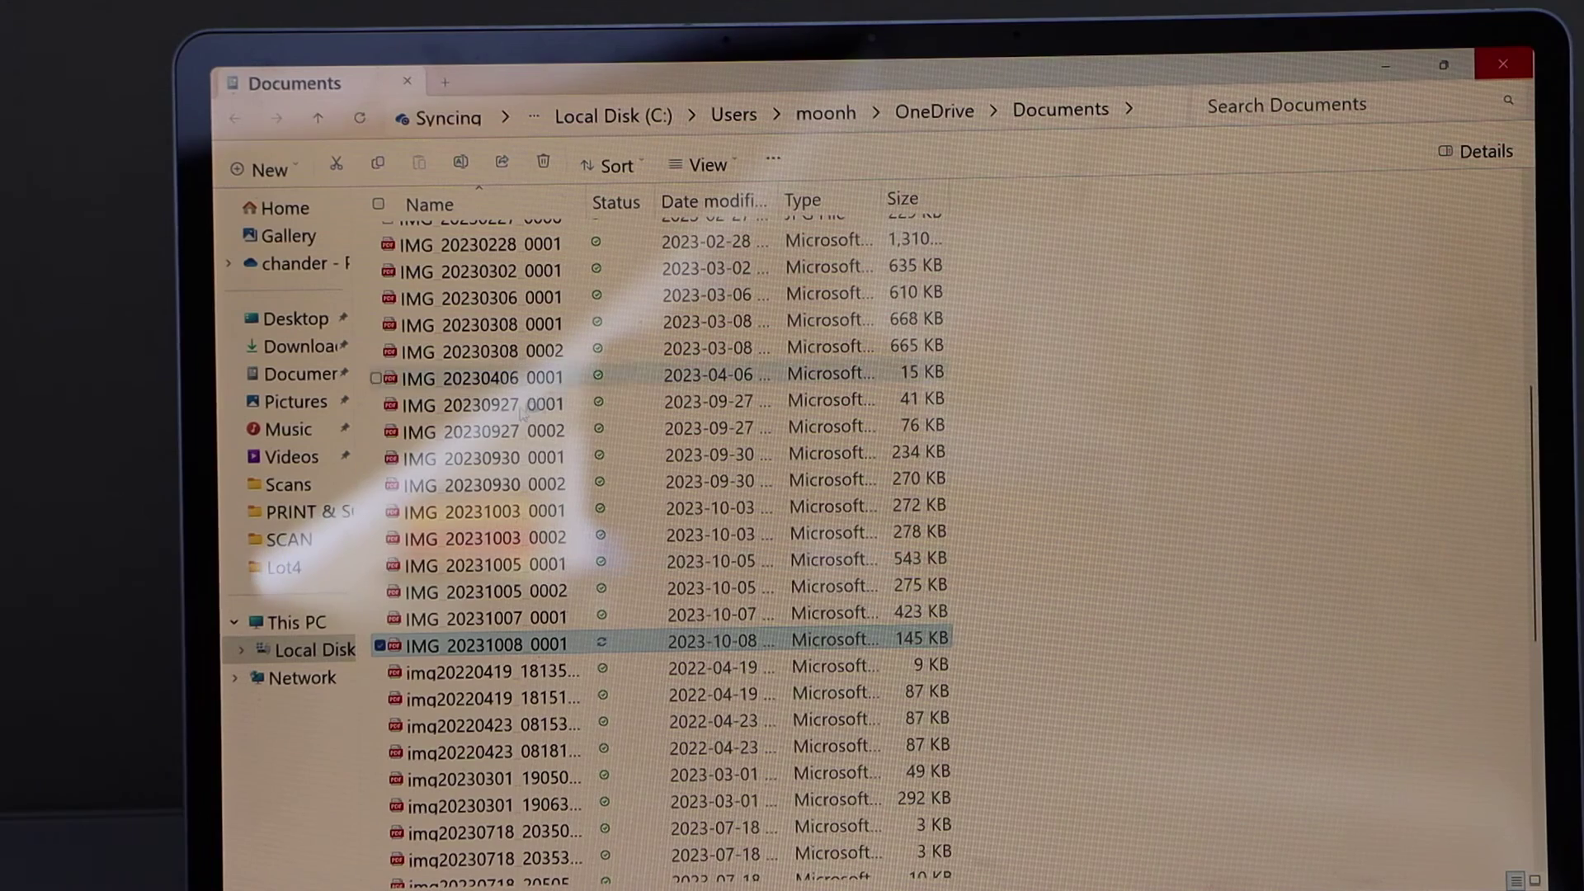